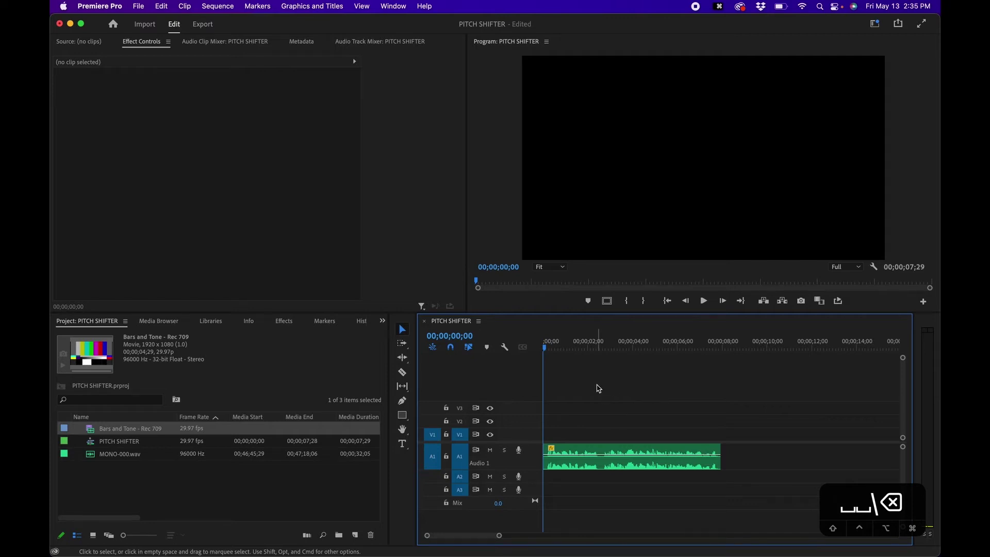
Step: Listen to the voice clip and stop the playhead at the first cut point, 05;17
{"action": "key", "text": "space"}
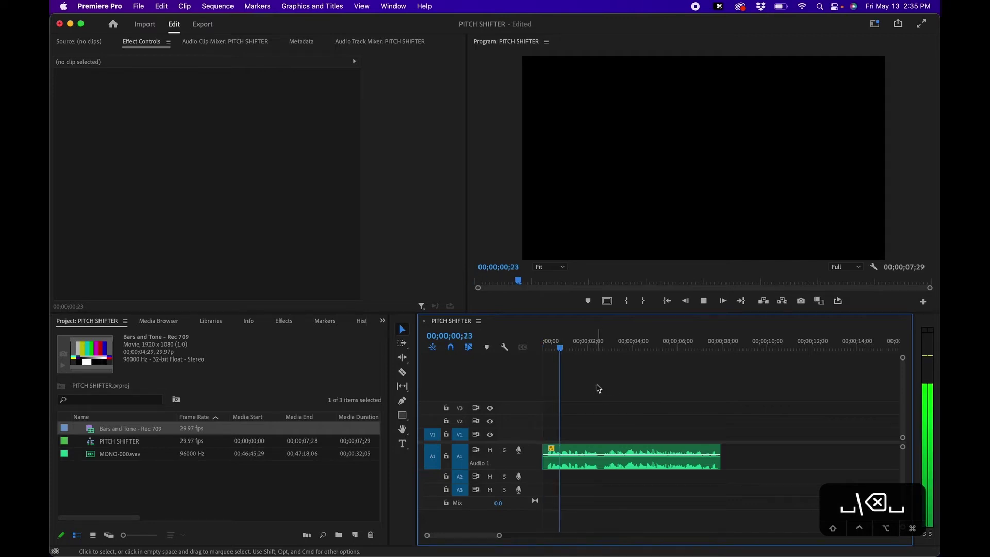
{"action": "key", "text": "XF86AudioRaiseVolume"}
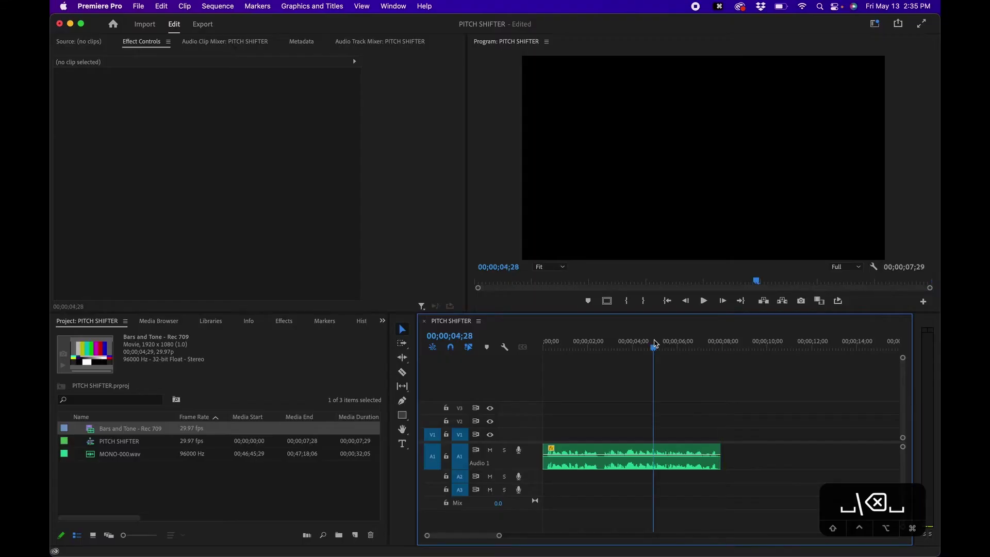
{"action": "left_click", "coordinate": [644, 344]}
{"action": "key", "text": "space"}
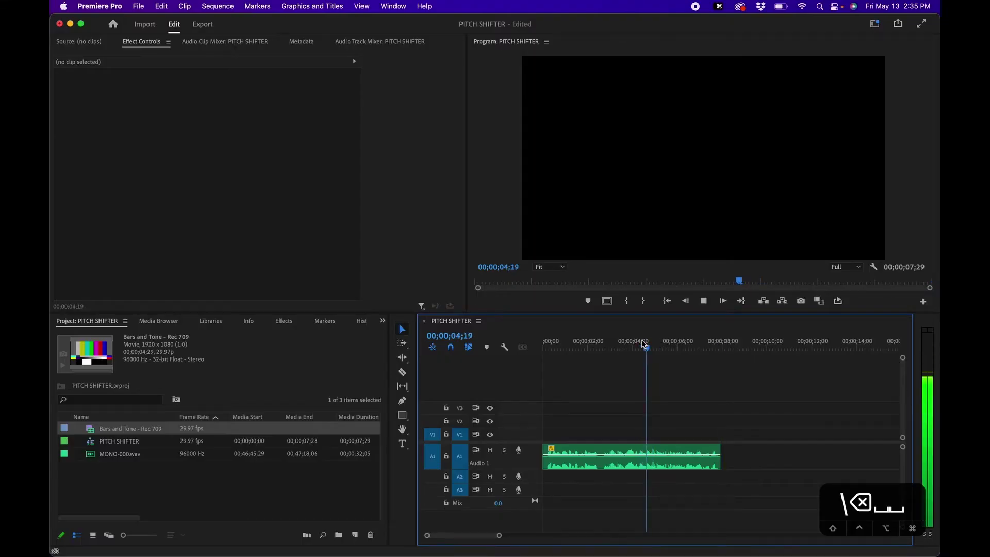
{"action": "key", "text": "space"}
Step: Razor the A1 voice clip at 05;17 and again near 06;19
{"action": "key", "text": "c"}
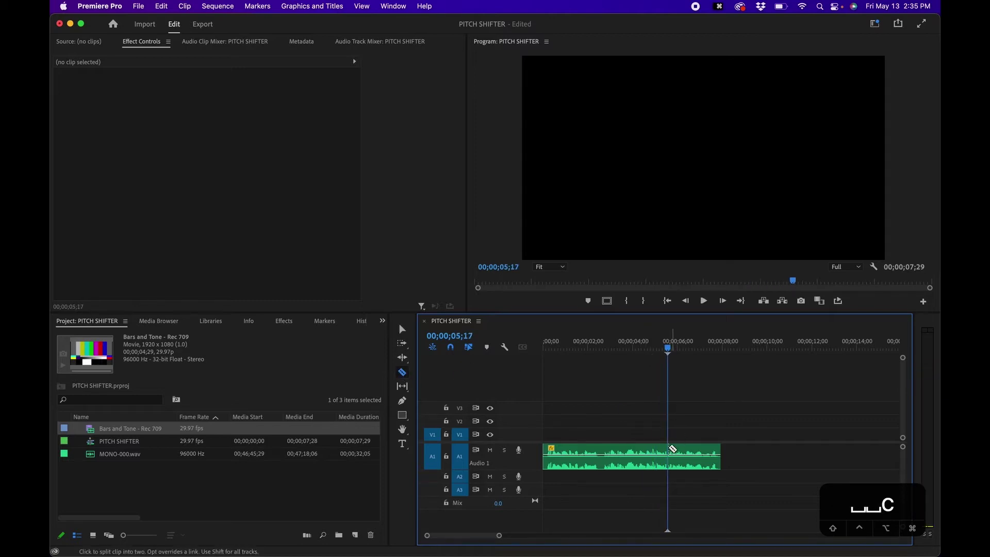
{"action": "left_click", "coordinate": [669, 450]}
{"action": "key", "text": "space"}
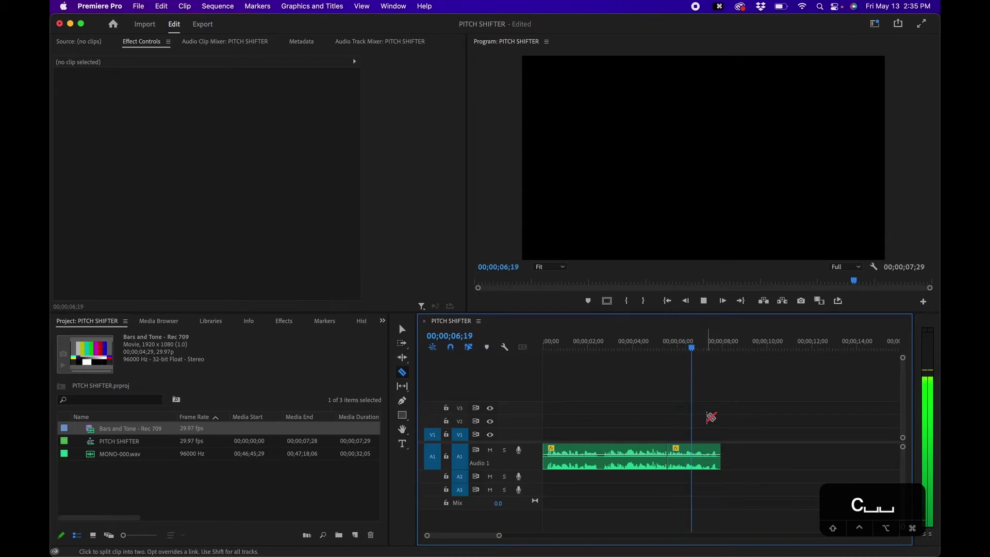
{"action": "key", "text": "space"}
{"action": "left_click", "coordinate": [698, 444]}
Step: Check the cuts and select the short middle piece of the A1 clip
{"action": "key", "text": "v"}
{"action": "key", "text": "space"}
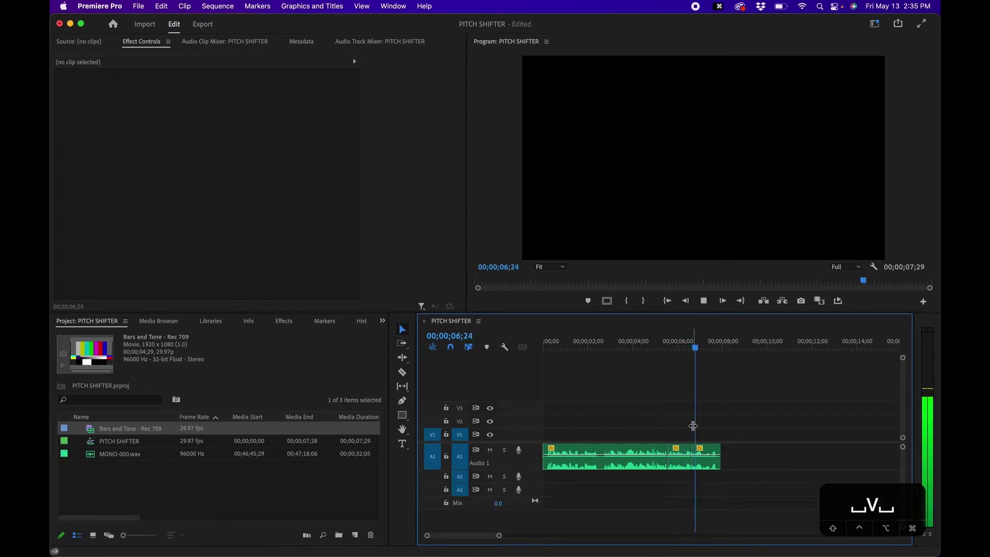
{"action": "left_click_drag", "start_coordinate": [703, 354], "coordinate": [680, 350]}
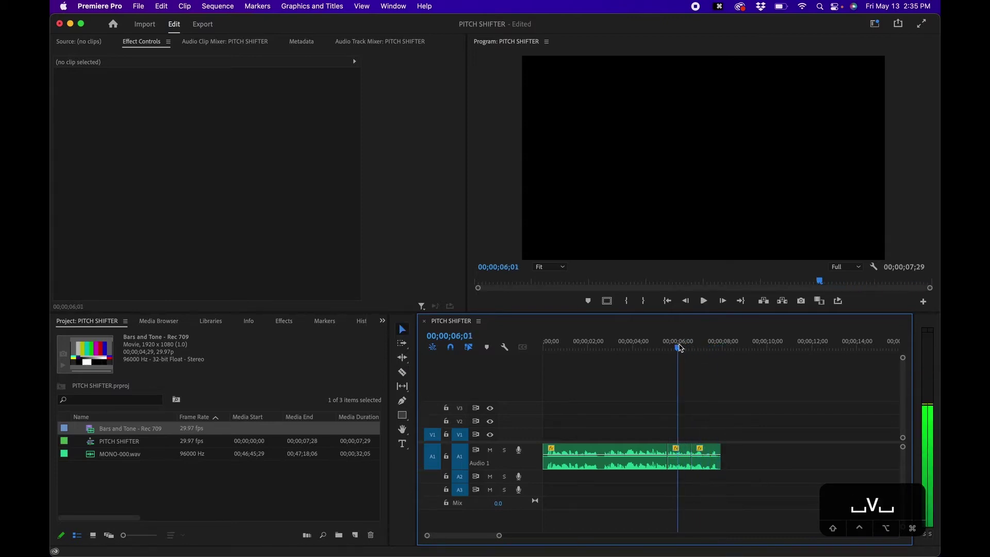
{"action": "left_click", "coordinate": [675, 451]}
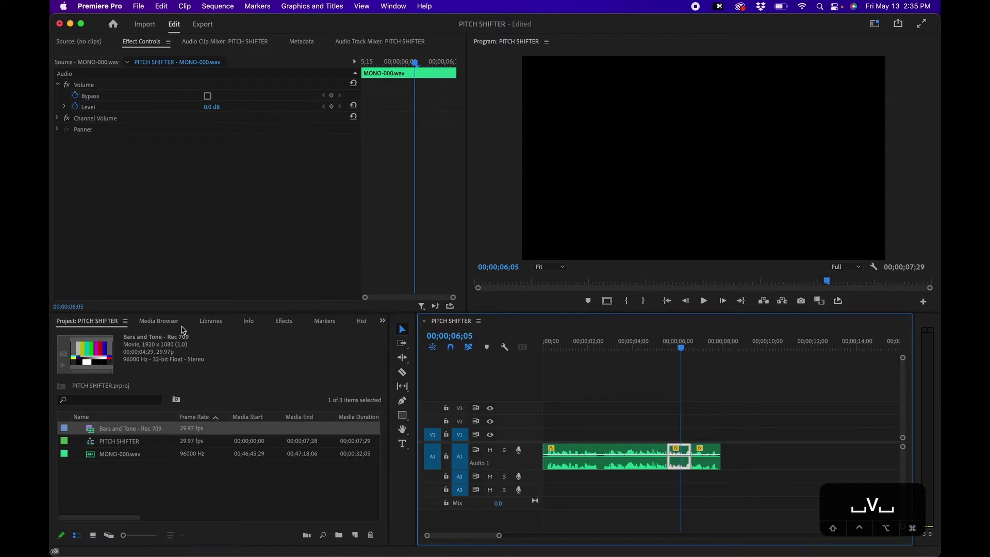
Step: Drag Pitch Shifter from the Effects list onto the short middle A1 clip
{"action": "left_click", "coordinate": [287, 323]}
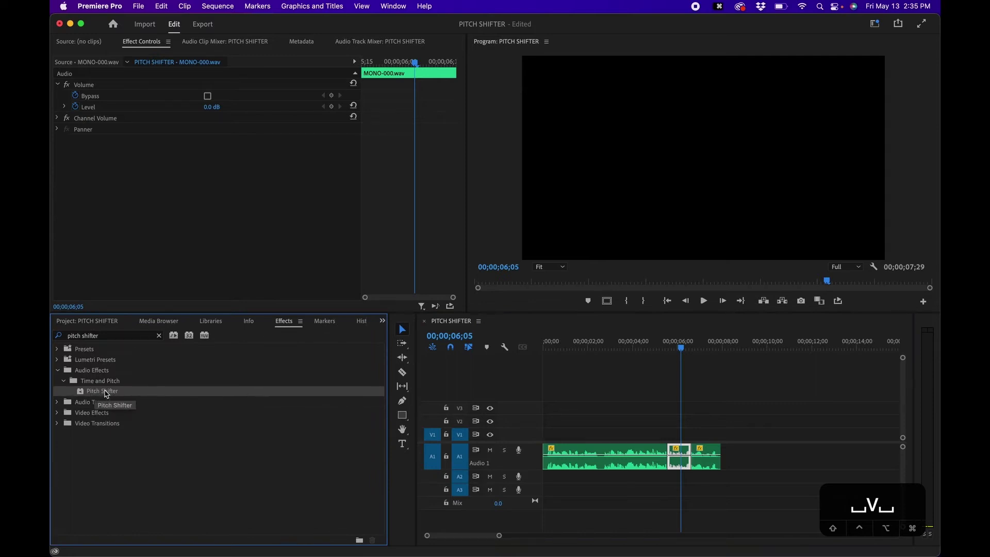
{"action": "left_click_drag", "start_coordinate": [109, 393], "coordinate": [682, 461]}
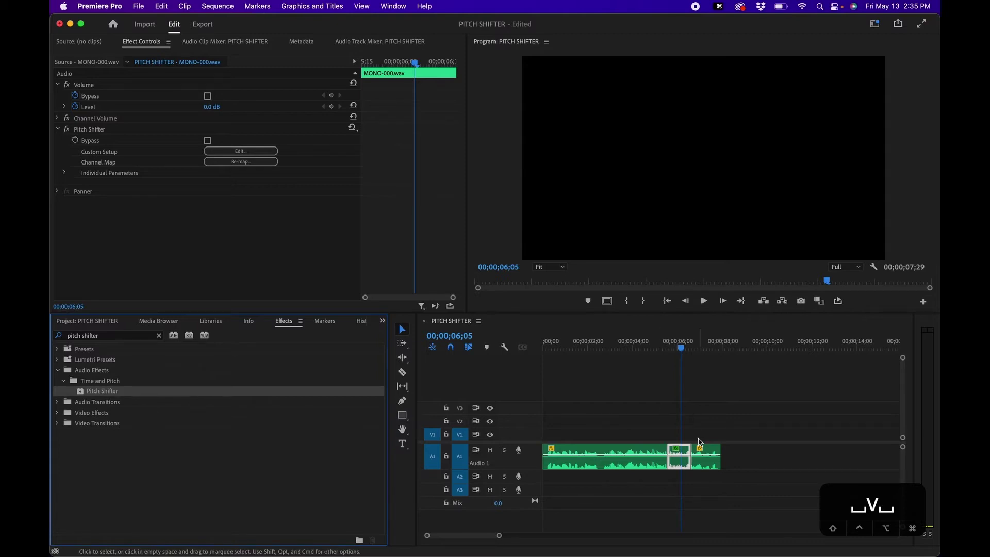
Step: Mark an in/out range around the cut section ending at 07;00 and enable loop playback
{"action": "left_click", "coordinate": [663, 347]}
{"action": "key", "text": "Left"}
{"action": "key", "text": "Left"}
{"action": "key", "text": "Left"}
{"action": "key", "text": "Left"}
{"action": "key", "text": "Left"}
{"action": "key", "text": "Left"}
{"action": "key", "text": "Left"}
{"action": "key", "text": "Left"}
{"action": "key", "text": "Left"}
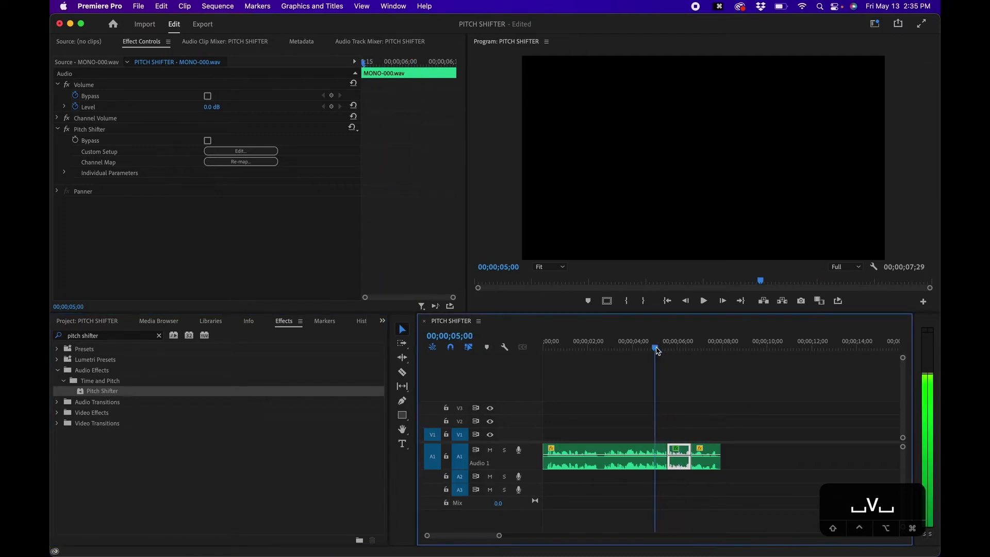
{"action": "key", "text": "i"}
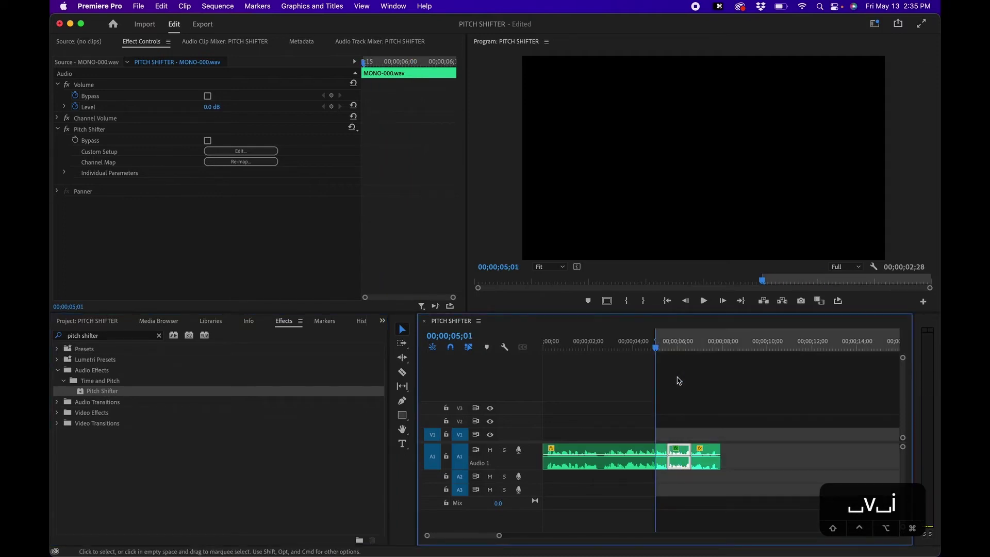
{"action": "left_click_drag", "start_coordinate": [708, 345], "coordinate": [701, 344]}
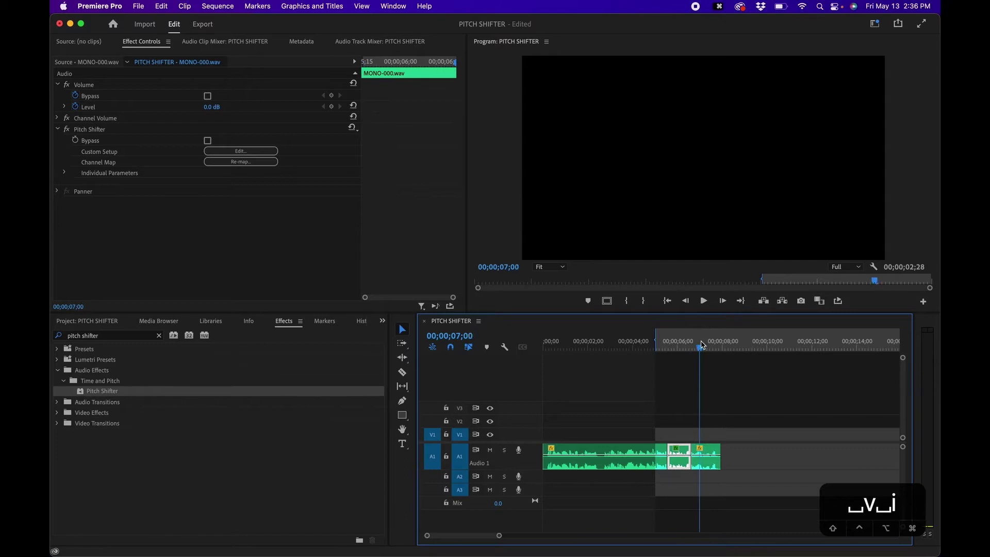
{"action": "key", "text": "o"}
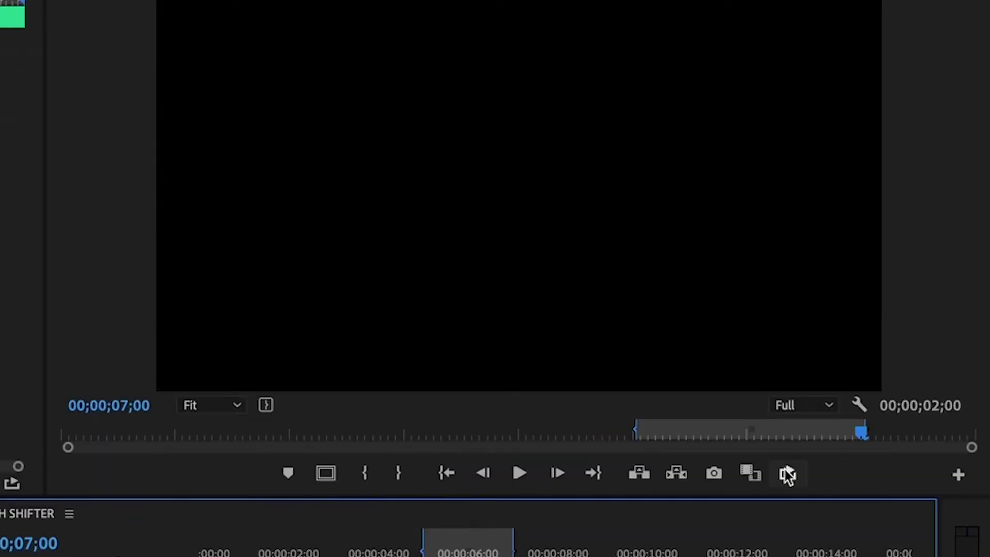
{"action": "left_click", "coordinate": [785, 473]}
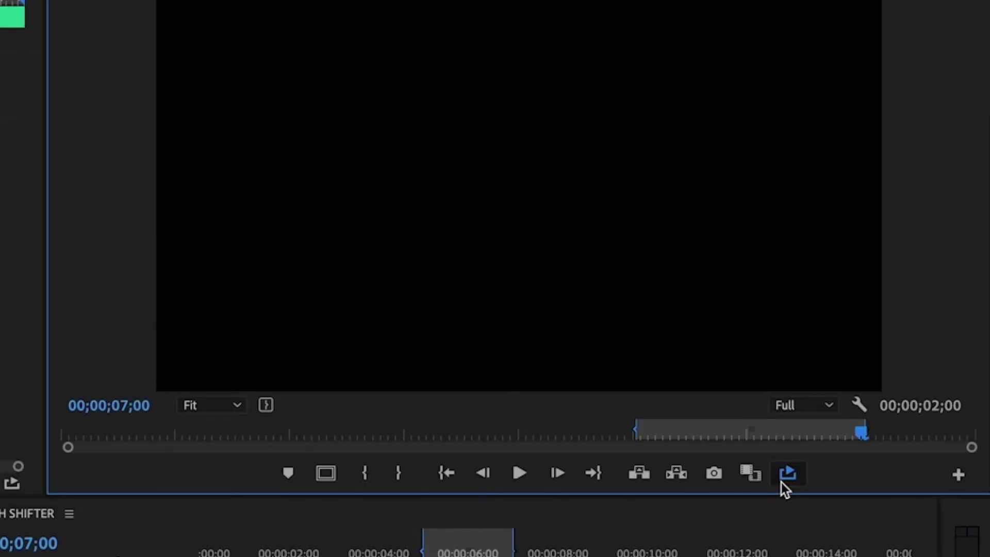
Step: Adjust the playback controls layout, then play and stop the cut section from just before it
{"action": "left_click", "coordinate": [959, 477]}
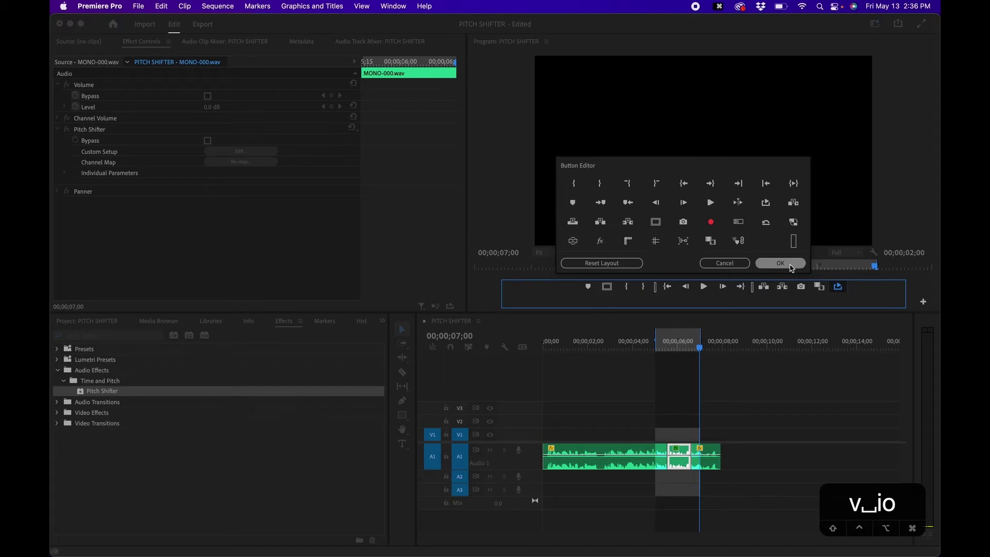
{"action": "left_click", "coordinate": [791, 264]}
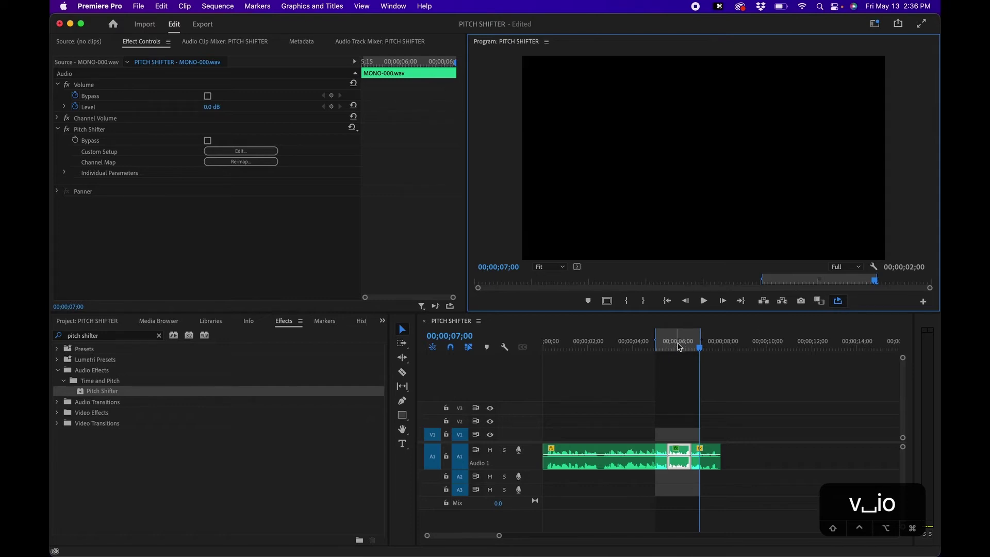
{"action": "left_click", "coordinate": [663, 349]}
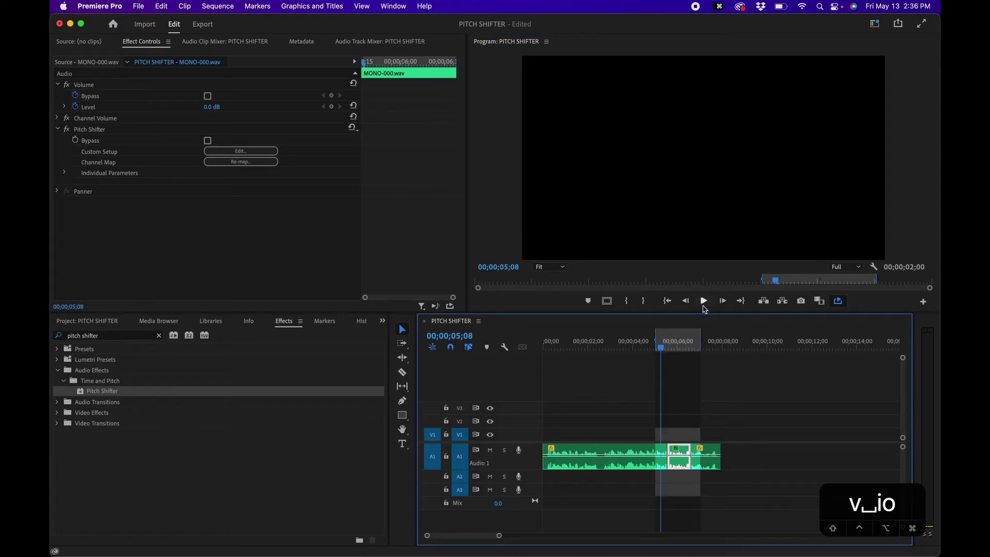
{"action": "left_click", "coordinate": [703, 301]}
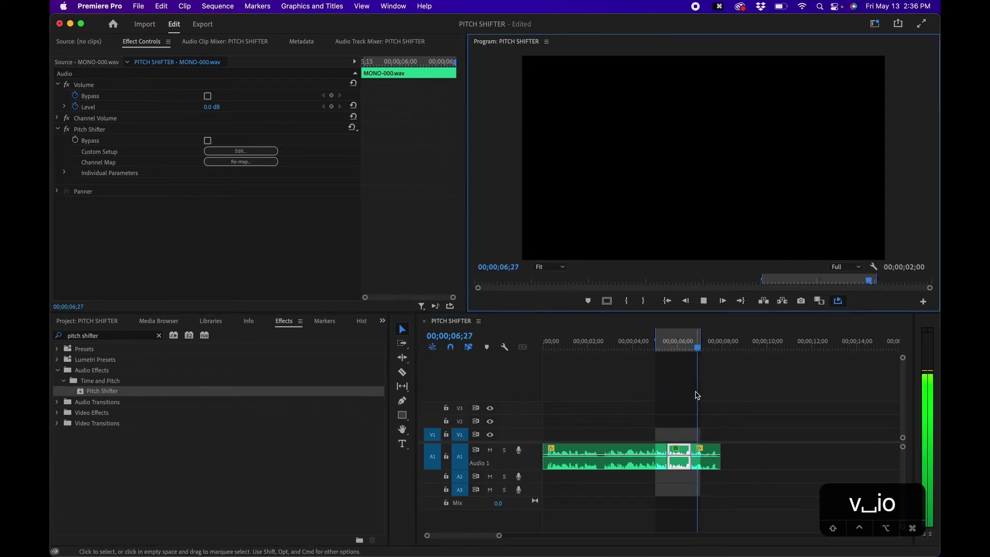
{"action": "key", "text": "space"}
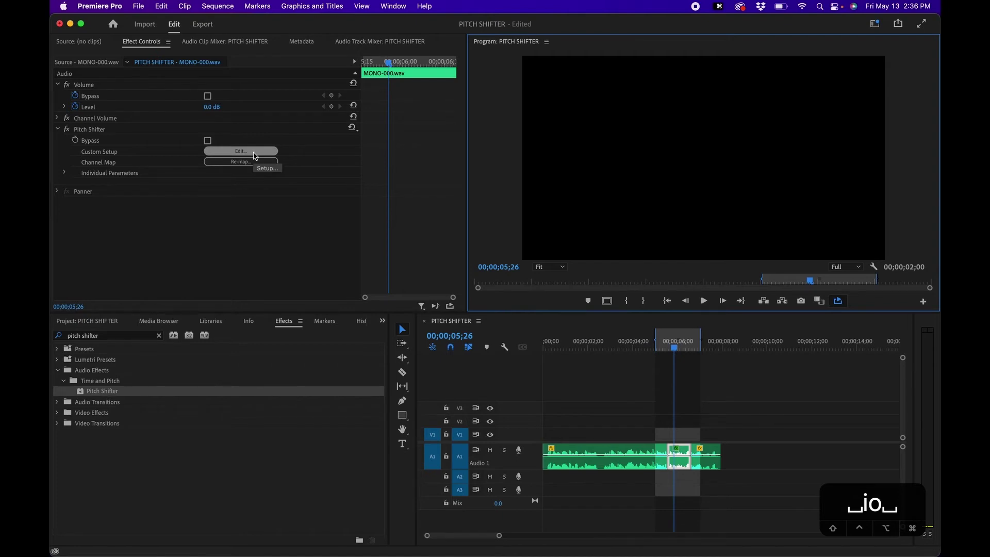
{"action": "left_click", "coordinate": [255, 156]}
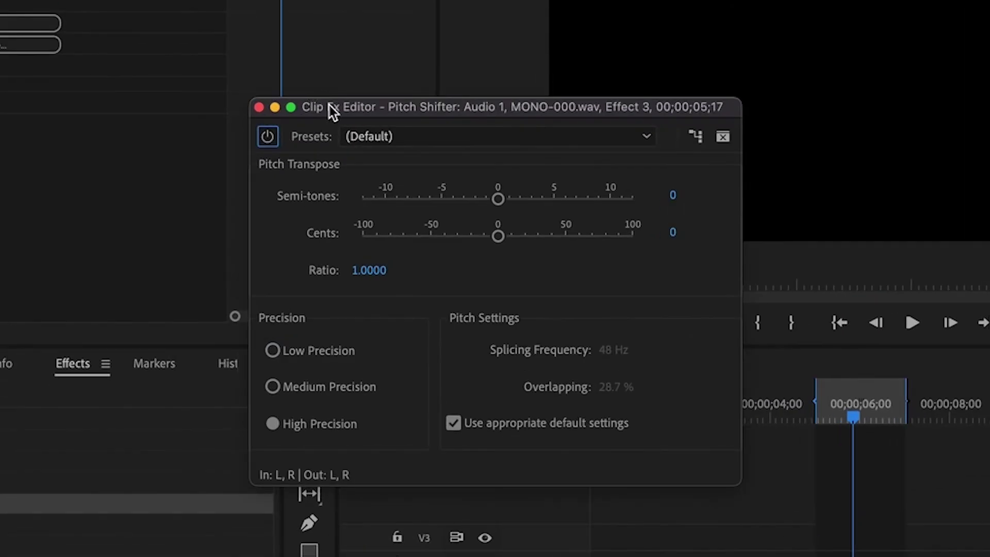
Step: Reposition the Pitch Shifter editor and browse its presets, leaving (Default) selected
{"action": "left_click_drag", "start_coordinate": [330, 107], "coordinate": [327, 95]}
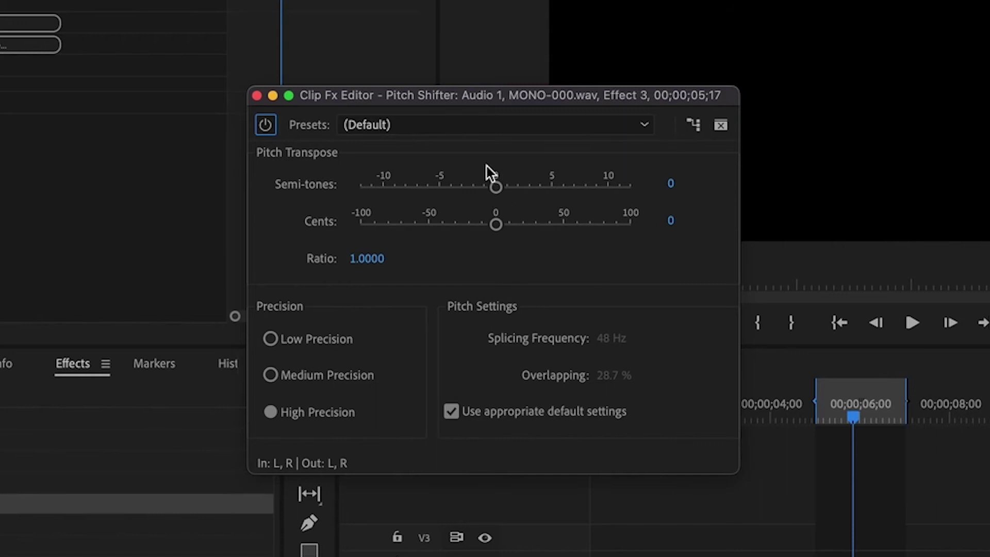
{"action": "left_click", "coordinate": [416, 124]}
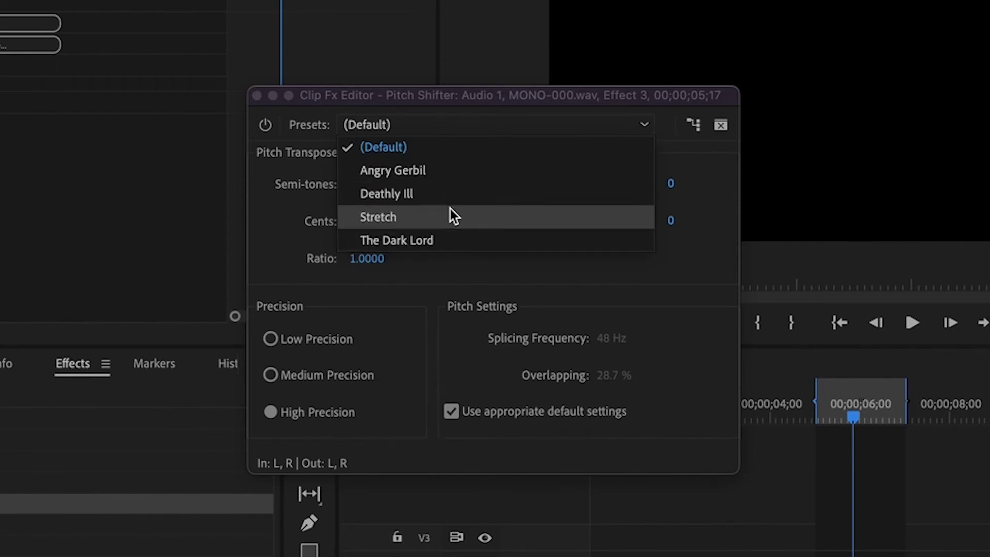
{"action": "left_click", "coordinate": [420, 295]}
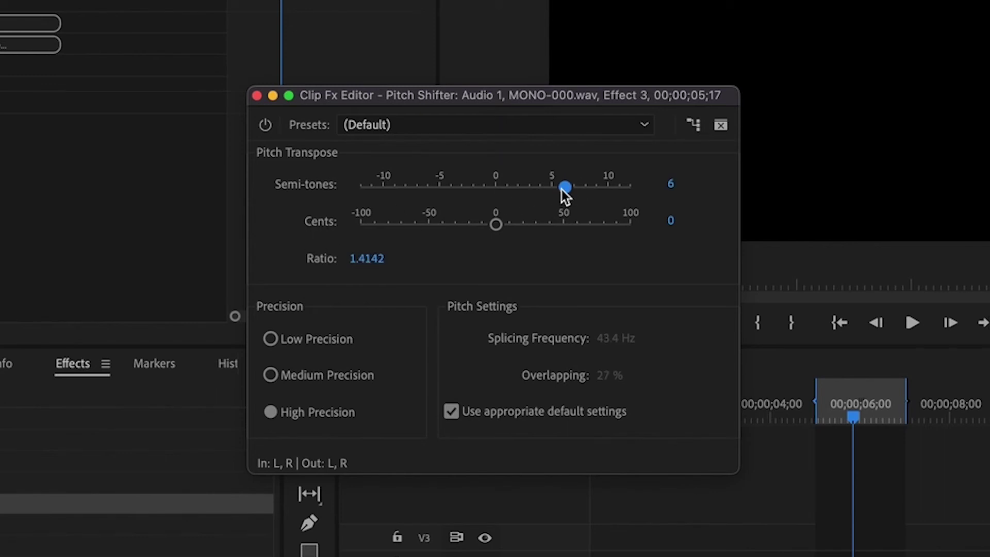
Step: Drop Semi-tones from 6 to 5 and tune Cents to -4 for a 1.3318 ratio, previewing playback
{"action": "left_click_drag", "start_coordinate": [561, 195], "coordinate": [556, 193]}
{"action": "left_click", "coordinate": [912, 323]}
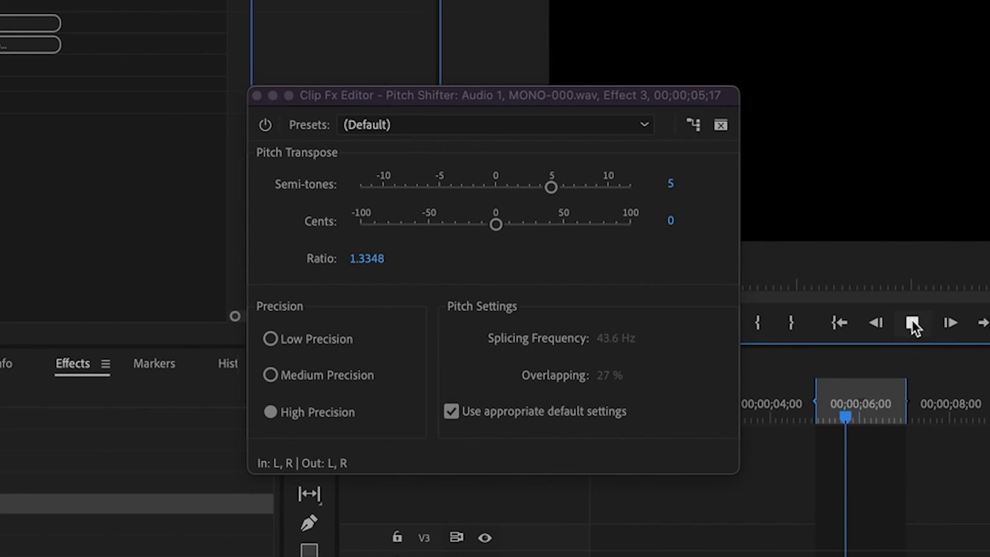
{"action": "left_click", "coordinate": [912, 323]}
{"action": "left_click_drag", "start_coordinate": [496, 224], "coordinate": [517, 232]}
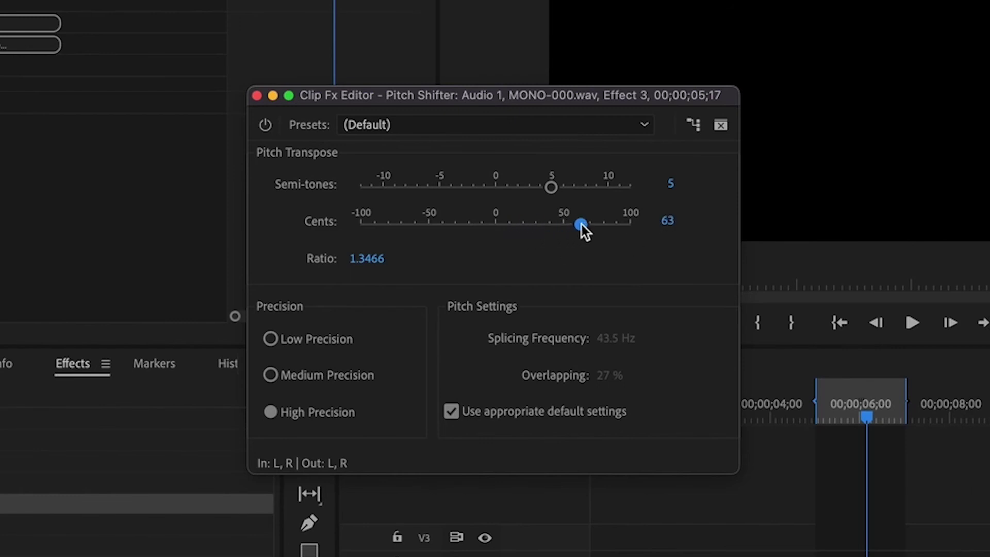
{"action": "left_click_drag", "start_coordinate": [581, 225], "coordinate": [490, 225]}
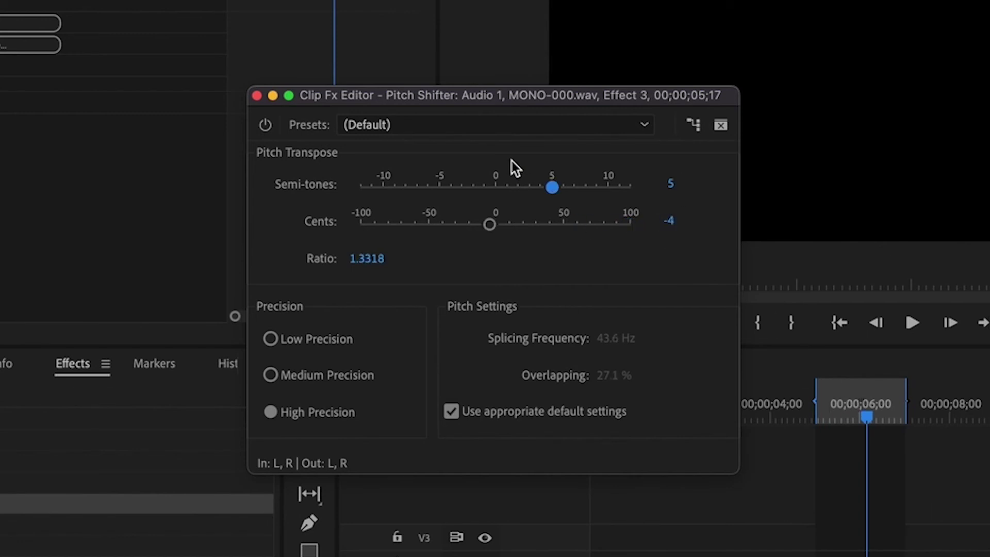
{"action": "left_click", "coordinate": [831, 412]}
Step: While listening, drag Semi-tones down to -4 and Cents to -71, for a ratio of 0.7618
{"action": "key", "text": "space"}
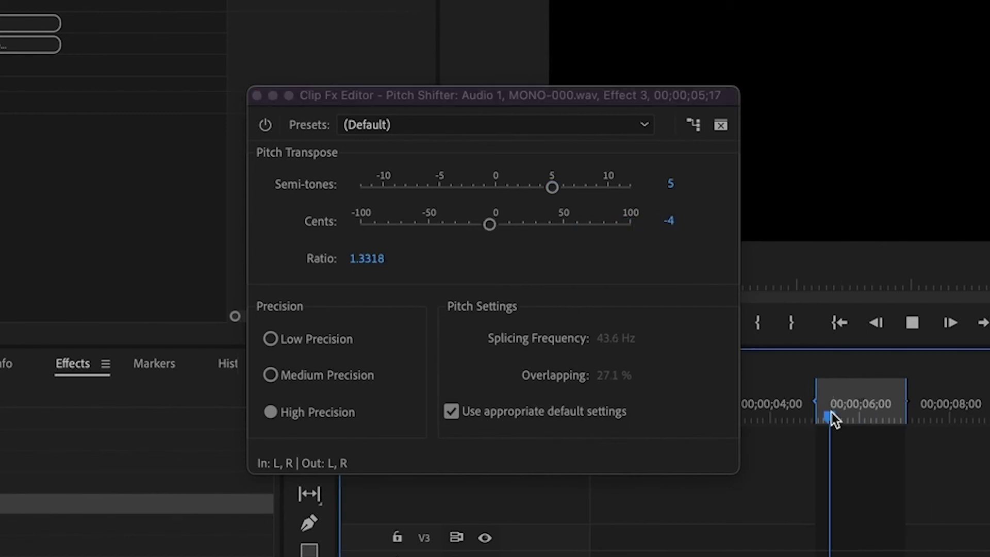
{"action": "left_click_drag", "start_coordinate": [549, 187], "coordinate": [448, 184]}
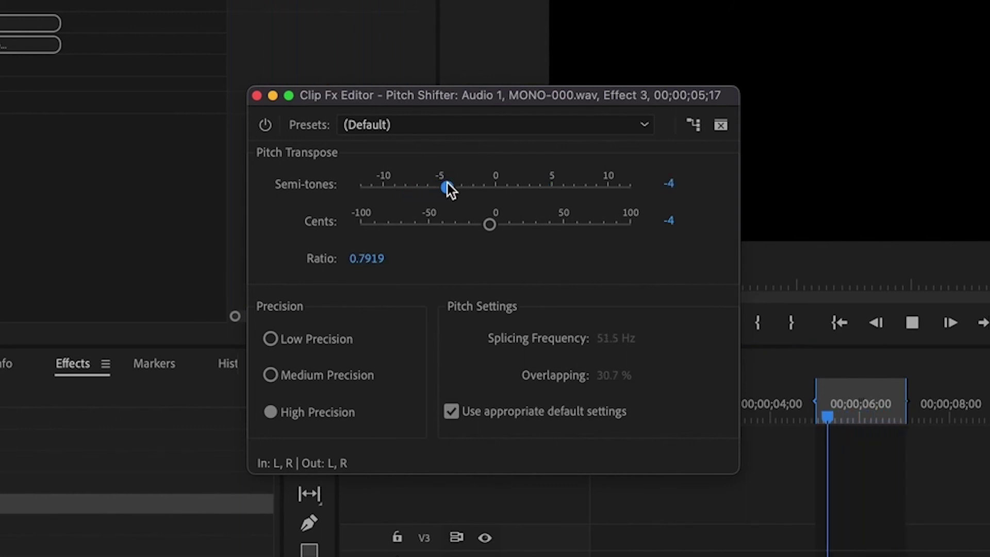
{"action": "left_click_drag", "start_coordinate": [490, 225], "coordinate": [464, 225]}
{"action": "left_click_drag", "start_coordinate": [464, 228], "coordinate": [388, 223]}
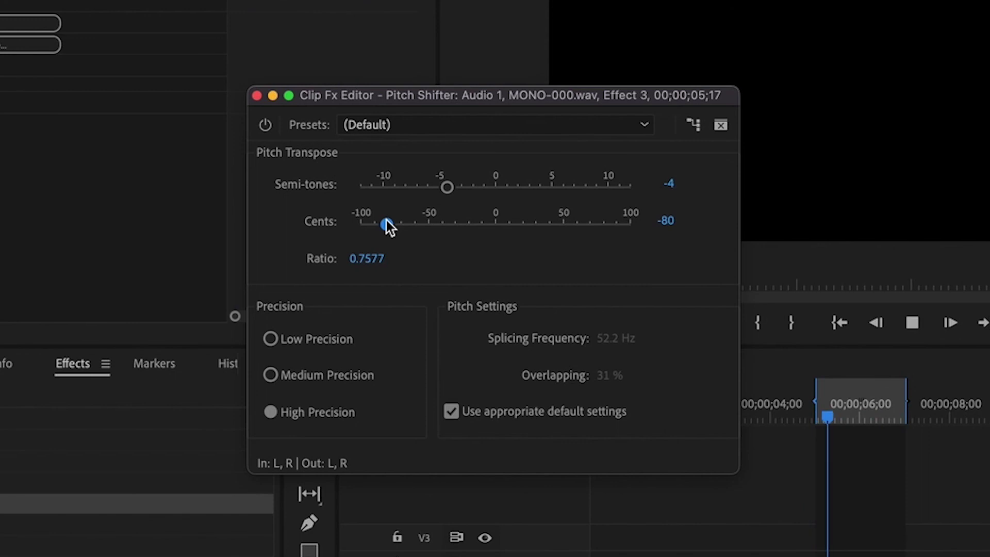
{"action": "left_click_drag", "start_coordinate": [388, 223], "coordinate": [399, 223]}
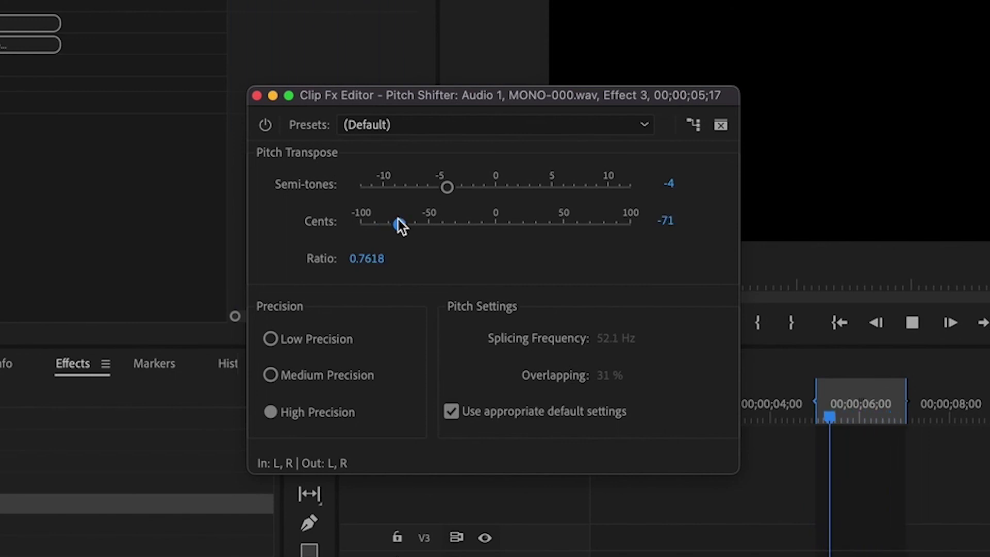
{"action": "key", "text": "space"}
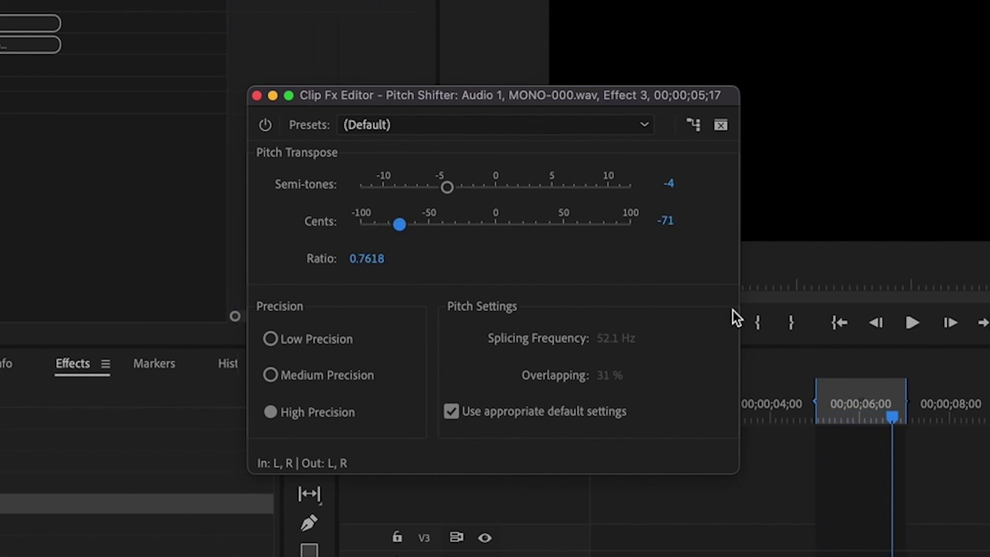